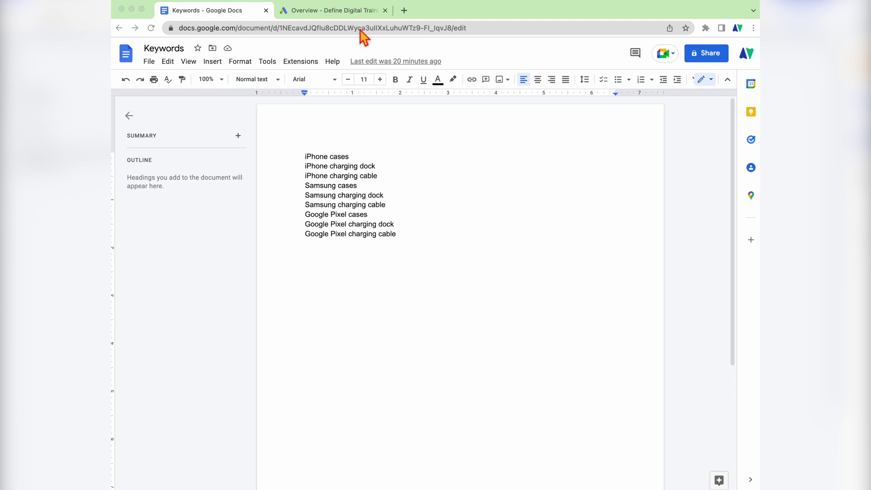
# - Open Keyword Planner from the Planning tools in the Google Ads account
pyautogui.click(354, 14)
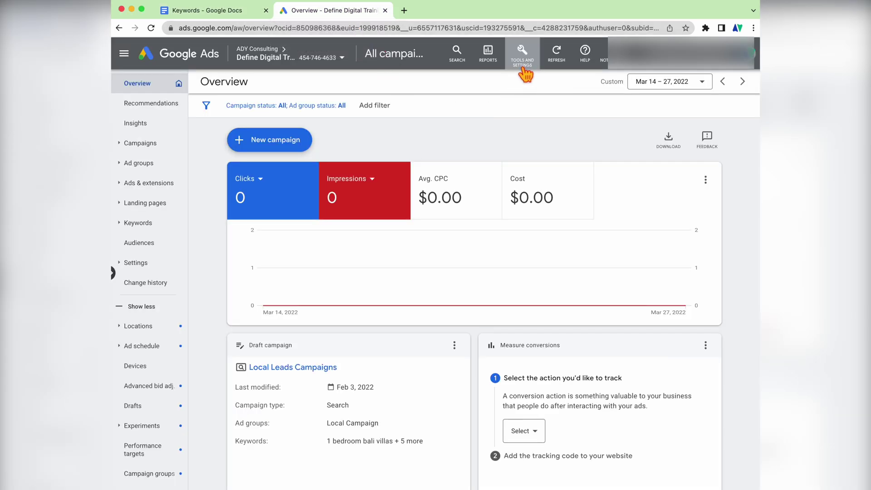
pyautogui.click(527, 69)
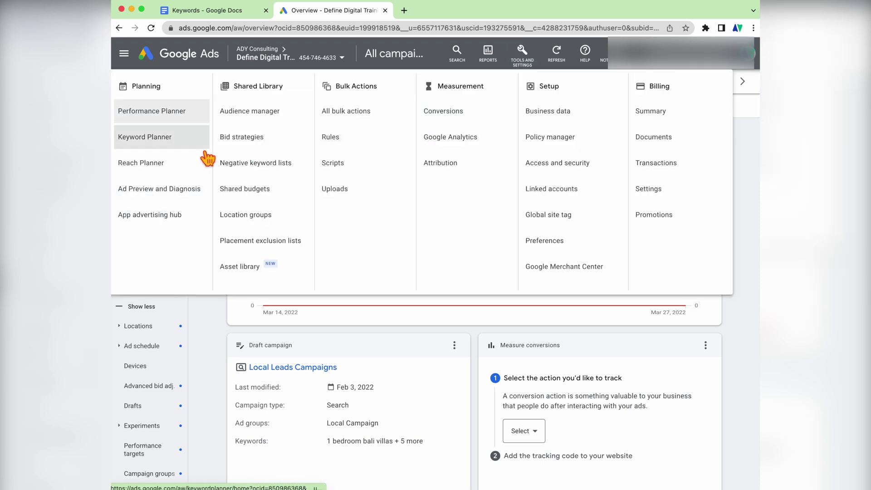
pyautogui.click(176, 150)
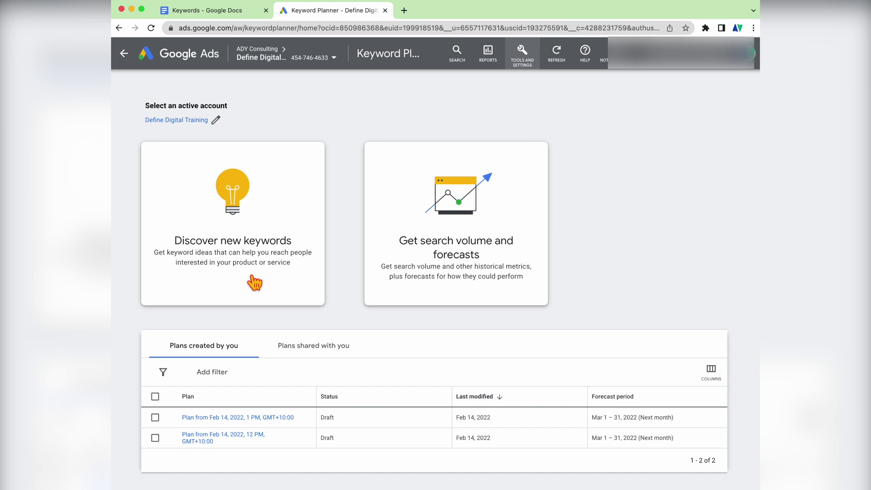
# - Start Discover new keywords and paste the nine keywords copied from the Keywords document
pyautogui.click(249, 252)
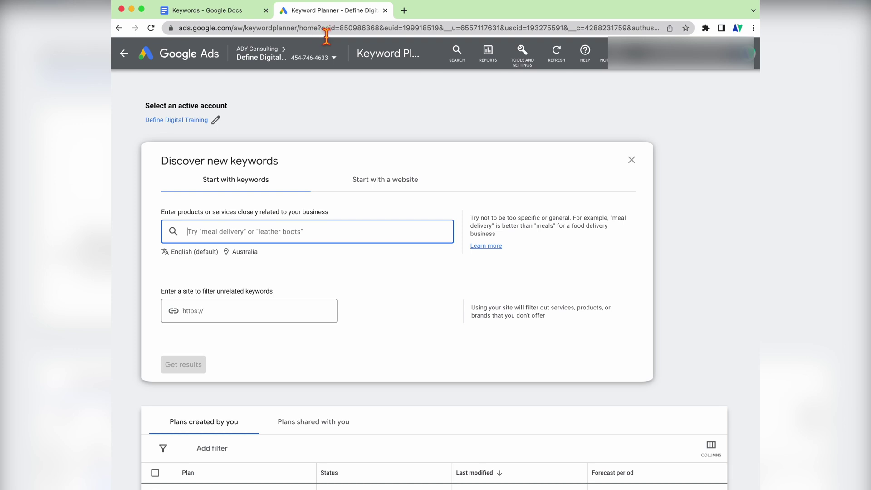
pyautogui.click(224, 11)
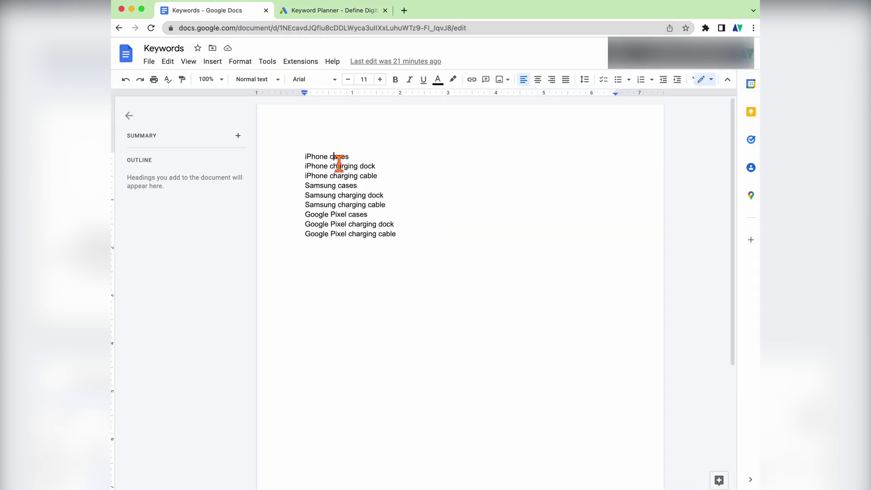
pyautogui.tripleClick(338, 157)
pyautogui.keyDown('shift'); pyautogui.click(369, 231); pyautogui.keyUp('shift')
pyautogui.hotkey('ctrl', 'c')
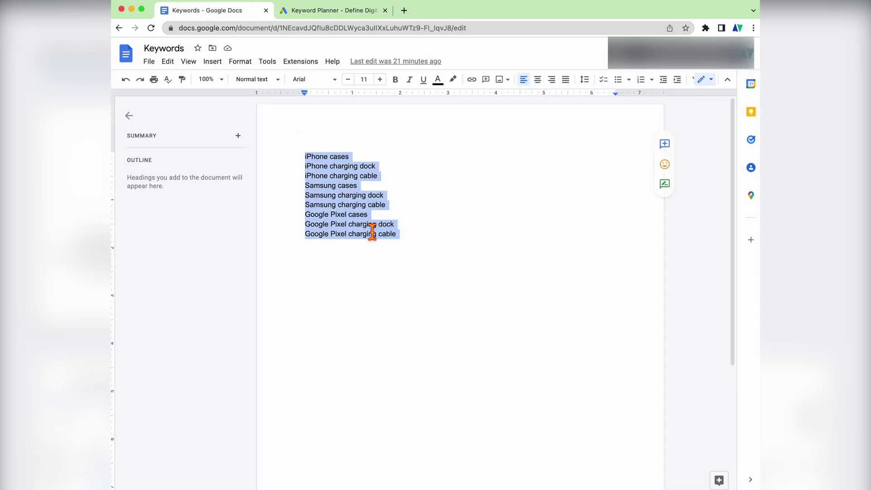
pyautogui.click(327, 11)
pyautogui.rightClick(223, 232)
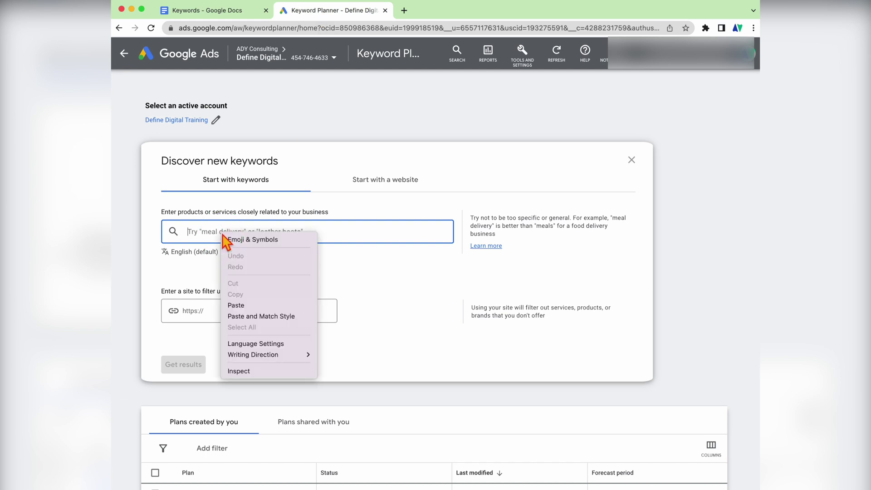
pyautogui.click(249, 306)
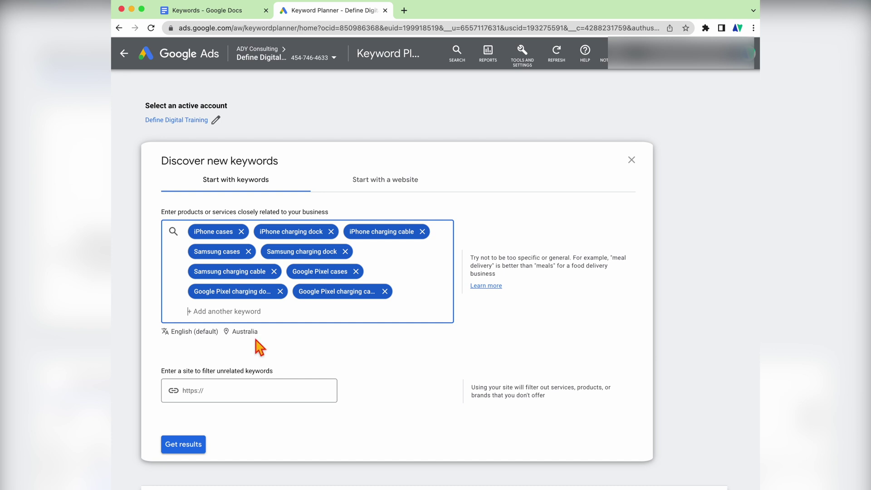
# - Confirm Australia as the targeted location and get keyword ideas
pyautogui.click(245, 332)
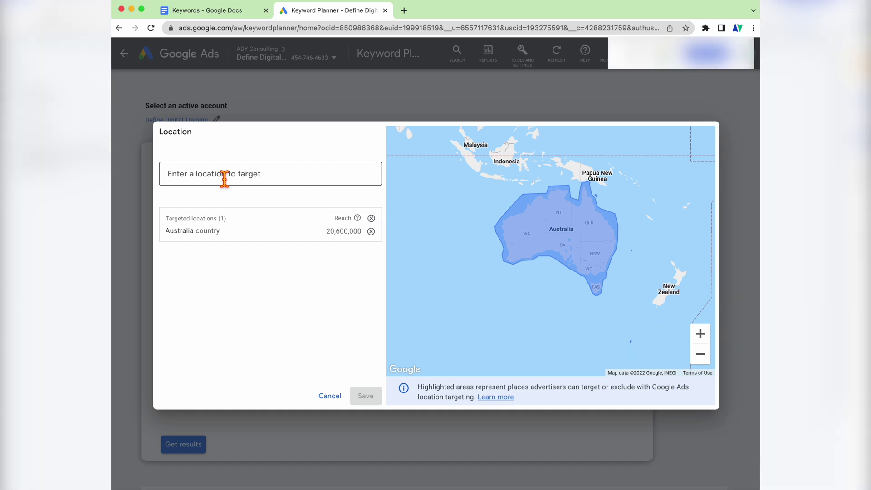
pyautogui.click(336, 399)
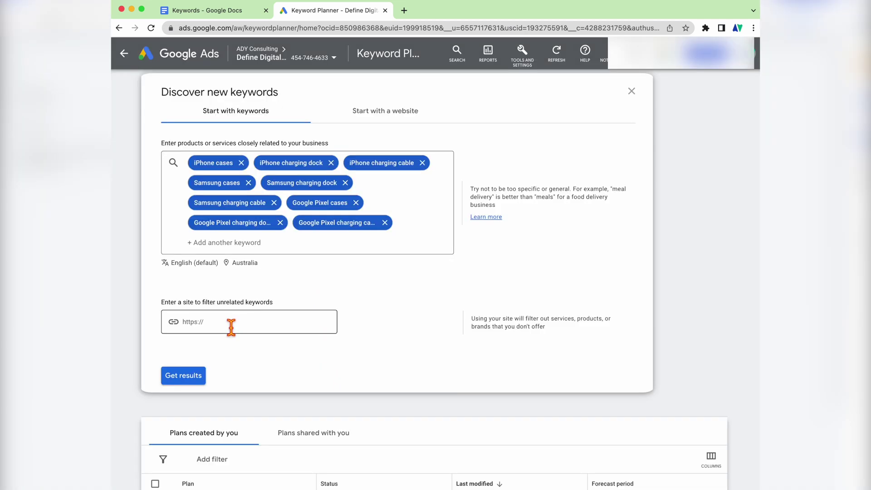
pyautogui.click(231, 327)
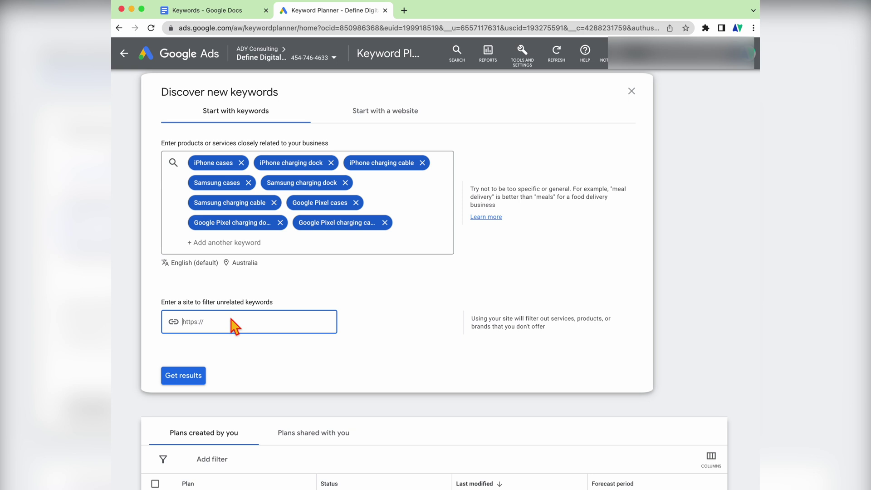
pyautogui.scroll(-1, 233, 323)
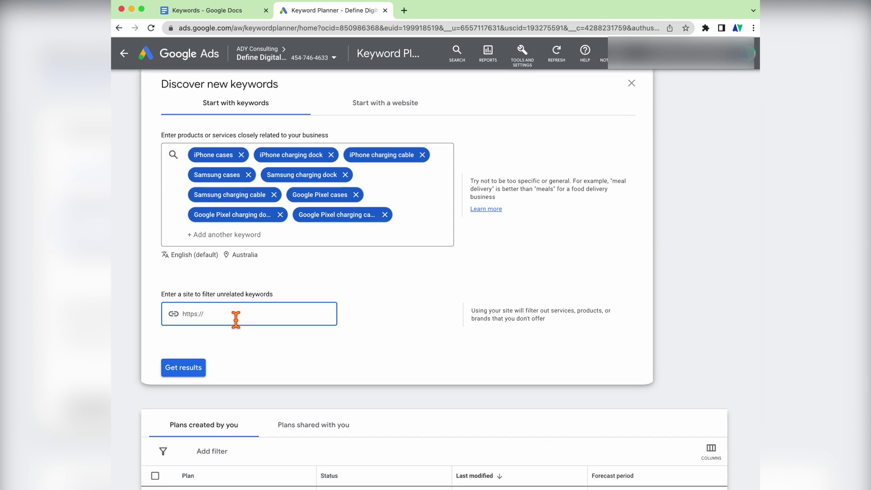
pyautogui.click(191, 378)
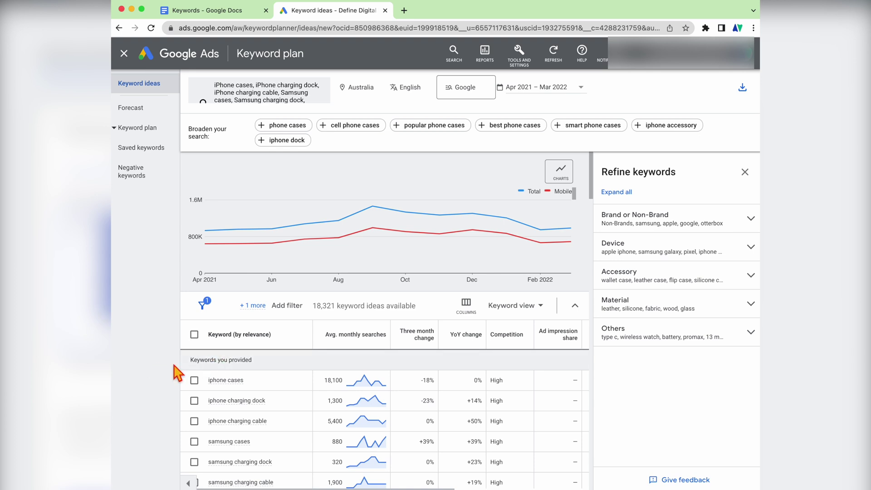
pyautogui.moveTo(240, 265)
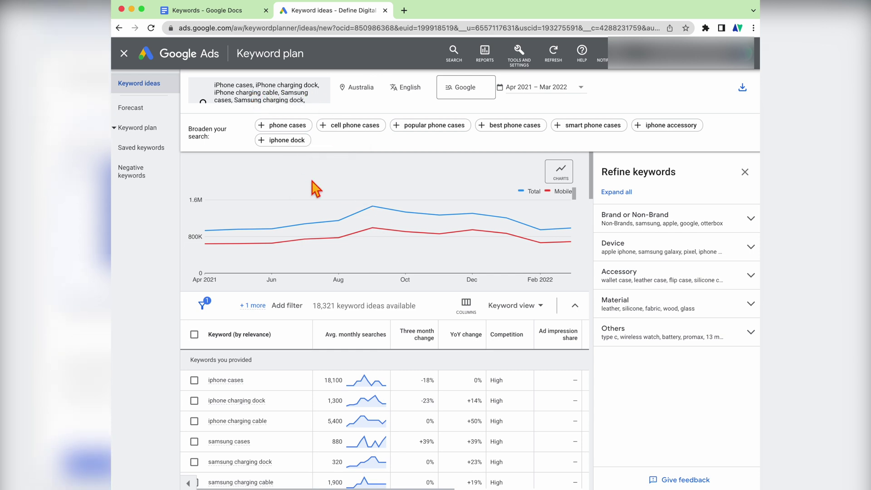
pyautogui.moveTo(368, 230)
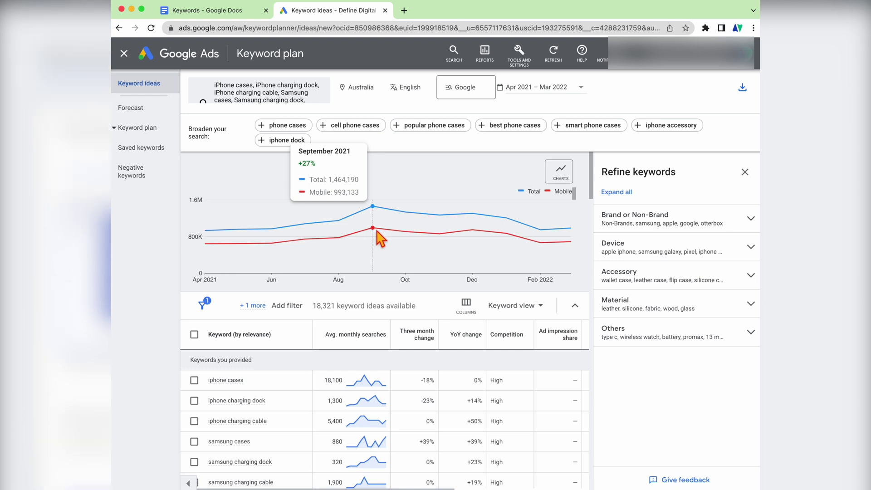
pyautogui.moveTo(473, 226)
pyautogui.moveTo(373, 215)
pyautogui.scroll(-3, 290, 266)
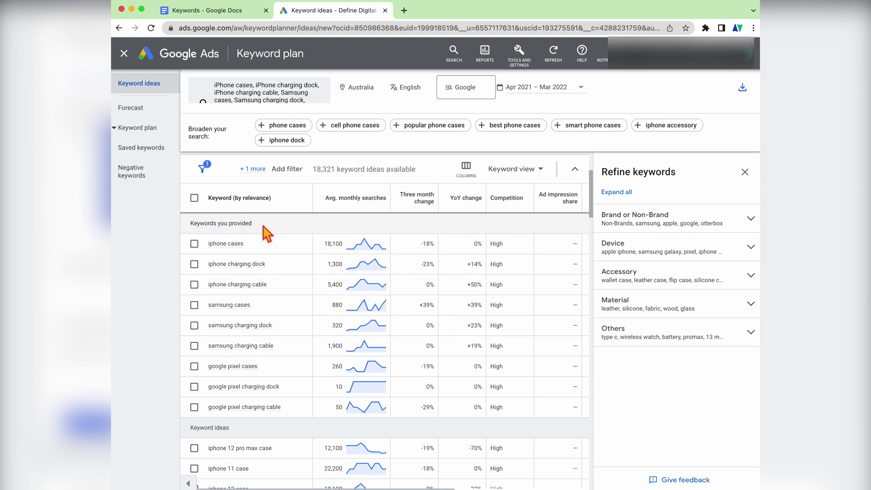
pyautogui.moveTo(252, 223); pyautogui.dragTo(195, 227)
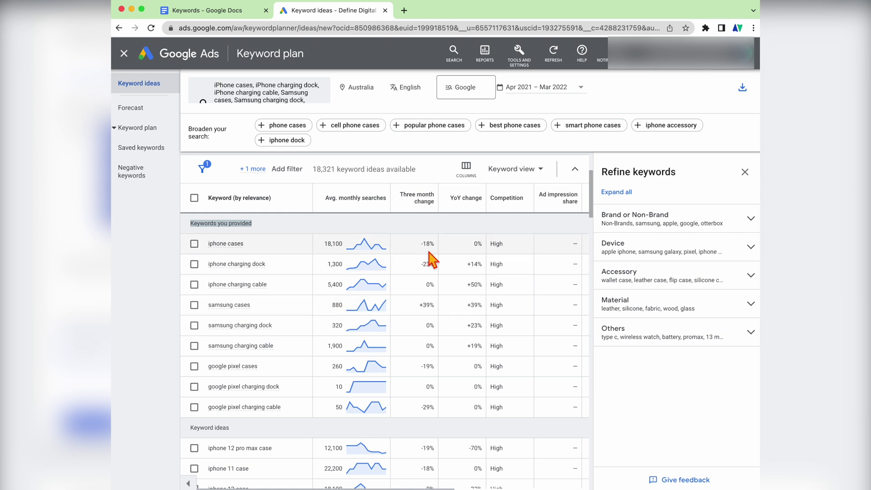
pyautogui.hscroll(3, 449, 263)
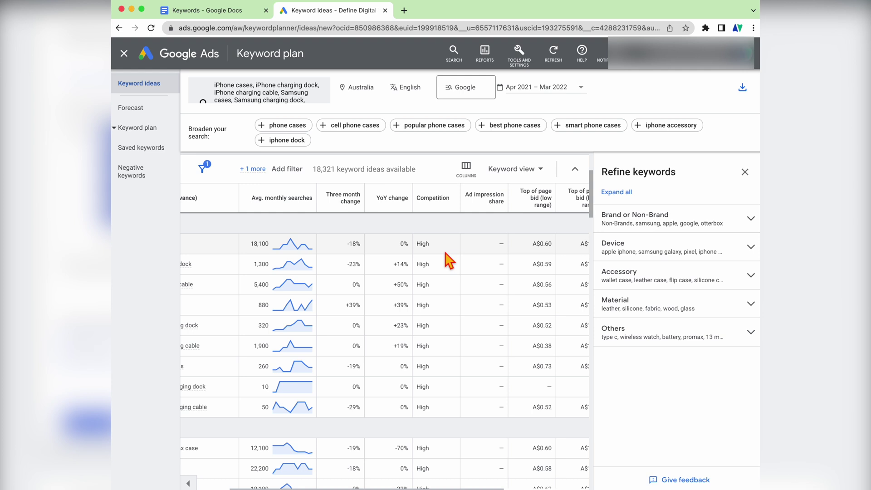
pyautogui.hscroll(5, 447, 254)
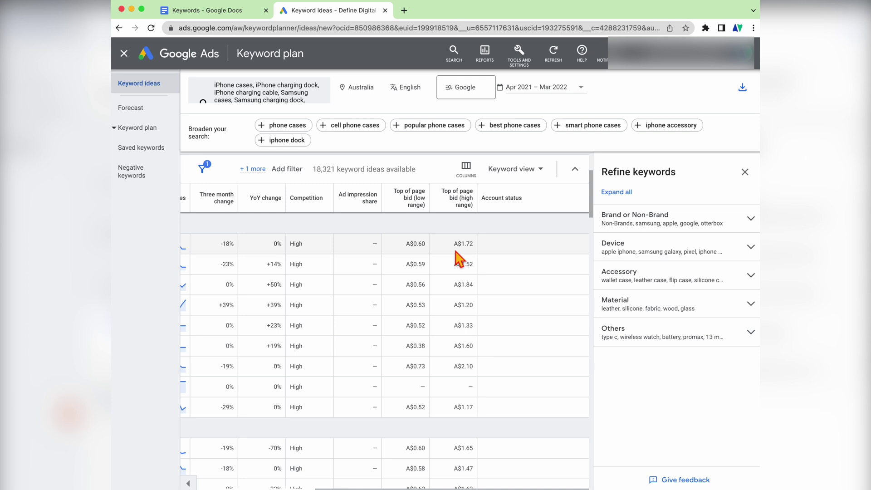
pyautogui.hscroll(-5, 456, 257)
pyautogui.scroll(1, 456, 258)
pyautogui.hscroll(-3, 458, 259)
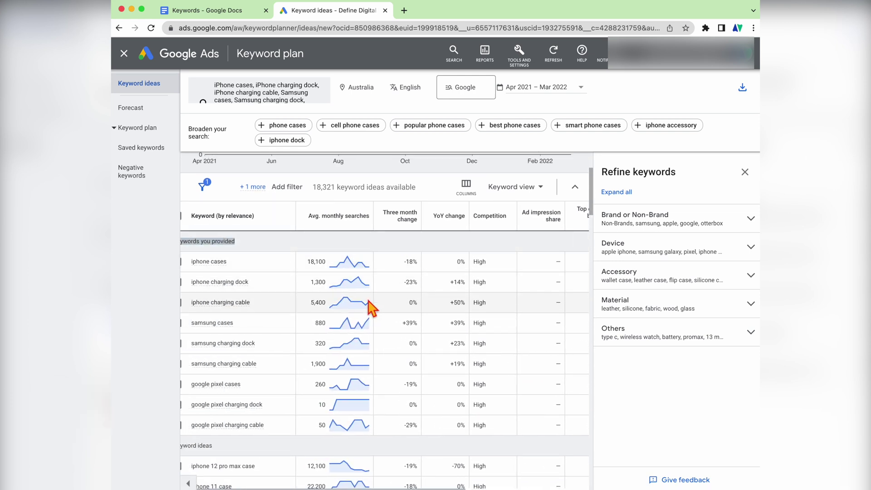
pyautogui.moveTo(354, 265)
pyautogui.hscroll(1, 411, 448)
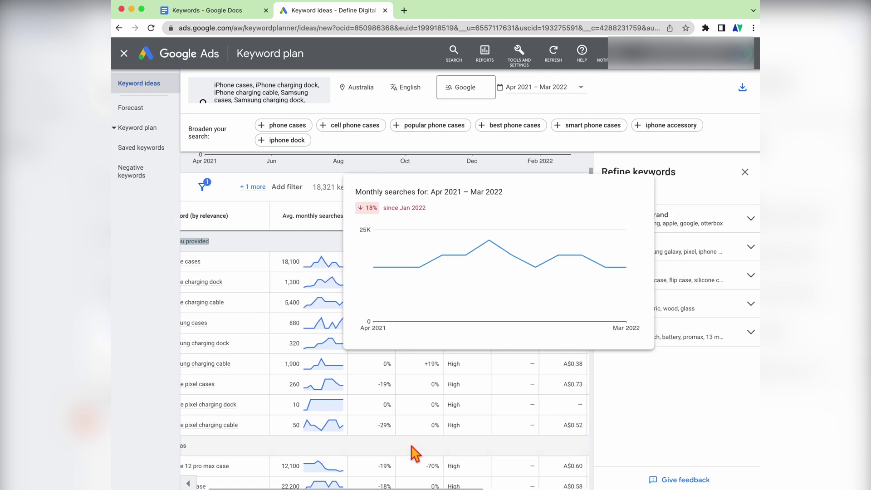
pyautogui.hscroll(5, 490, 307)
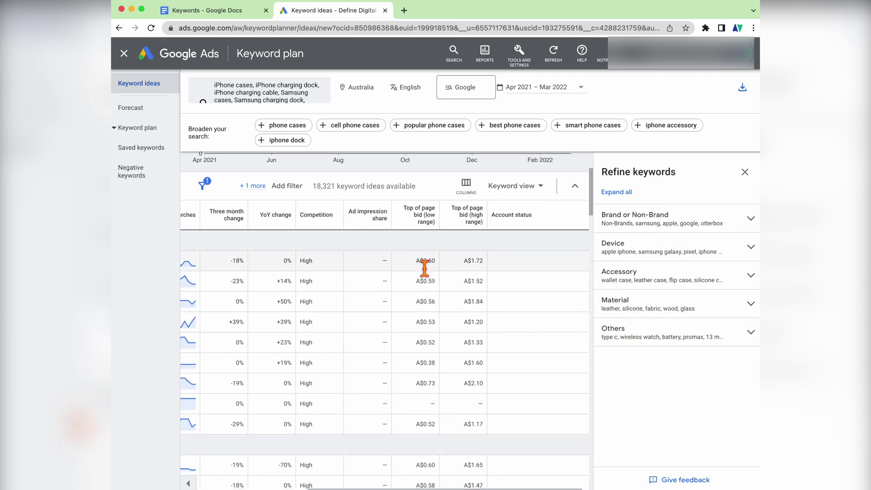
pyautogui.hscroll(-5, 414, 363)
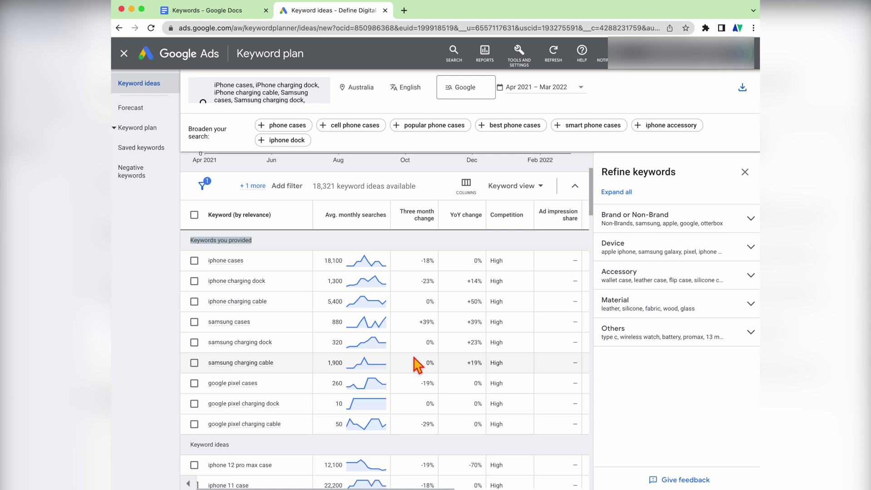
pyautogui.scroll(-5, 290, 308)
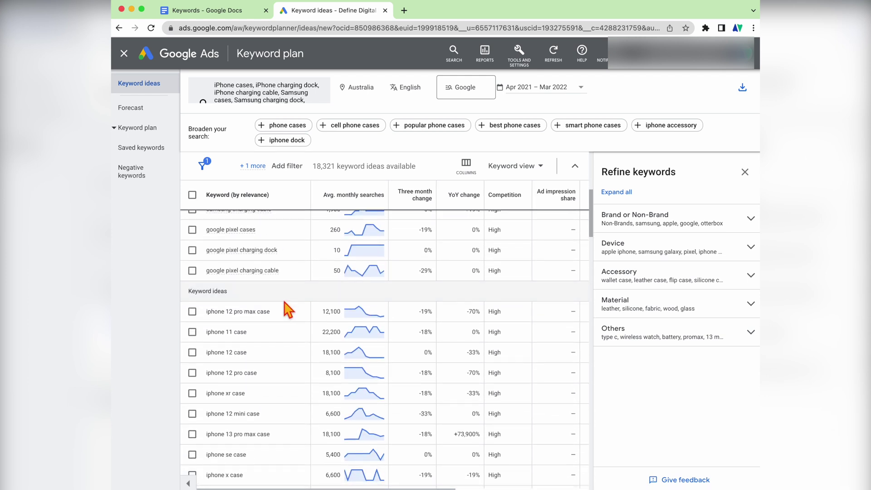
pyautogui.scroll(1, 288, 310)
pyautogui.scroll(-5, 289, 310)
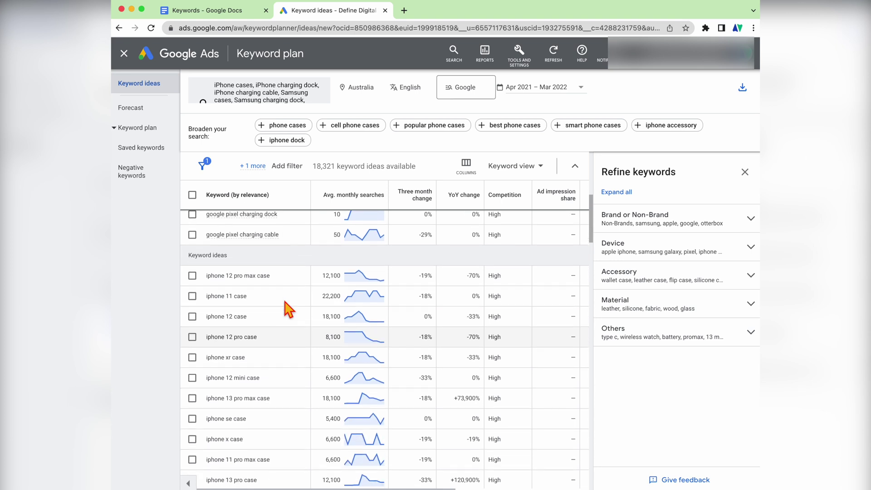
pyautogui.scroll(10, 289, 313)
pyautogui.scroll(-5, 289, 315)
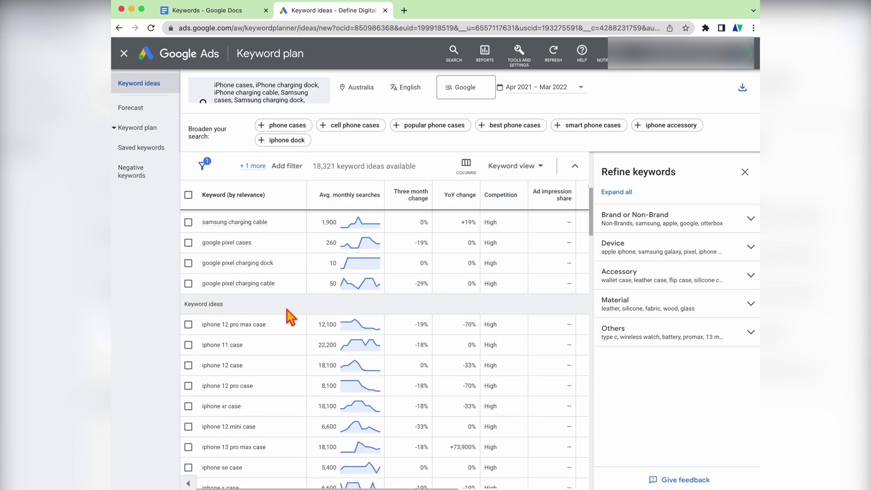
pyautogui.scroll(8, 293, 317)
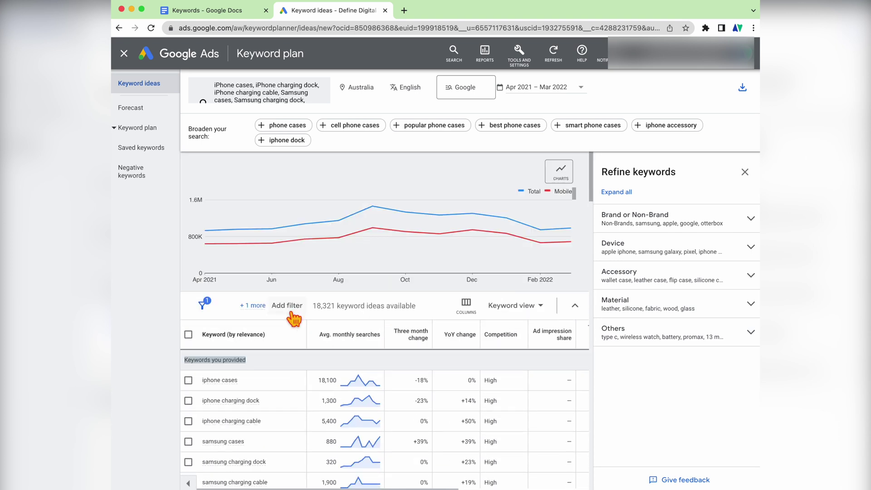
pyautogui.scroll(-3, 294, 318)
# - Tick the provided keywords: iPhone, Samsung and Google Pixel cases, charging docks and cables
pyautogui.click(293, 293)
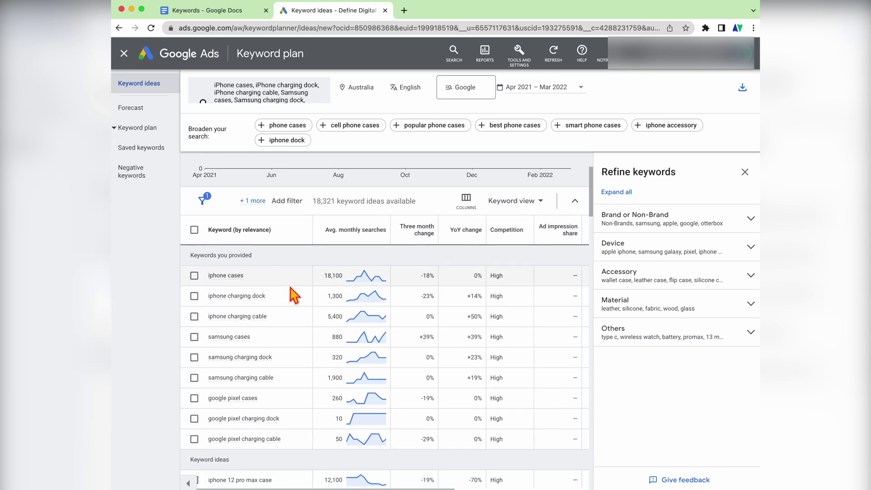
pyautogui.click(194, 276)
pyautogui.click(195, 296)
pyautogui.click(194, 317)
pyautogui.click(195, 337)
pyautogui.click(195, 357)
pyautogui.click(194, 377)
pyautogui.keyDown('shift'); pyautogui.click(194, 438); pyautogui.keyUp('shift')
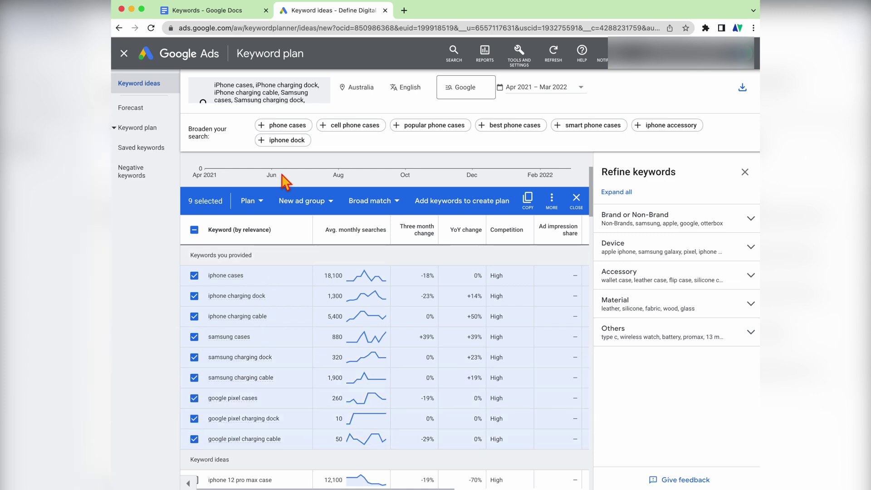
# - Add iPhone case ideas (12 Pro Max, 11, 12, XR, 12 mini, 13 Pro Max) until 34 are selected
pyautogui.scroll(-5, 247, 301)
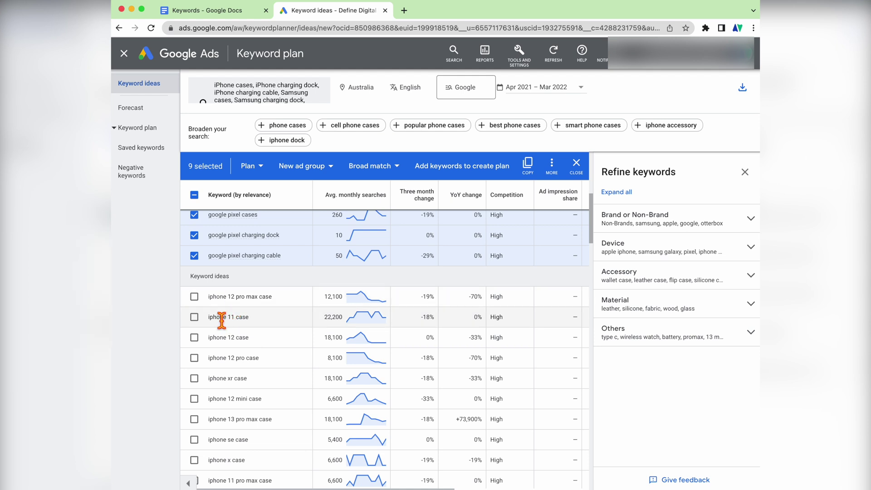
pyautogui.click(203, 304)
pyautogui.scroll(3, 273, 304)
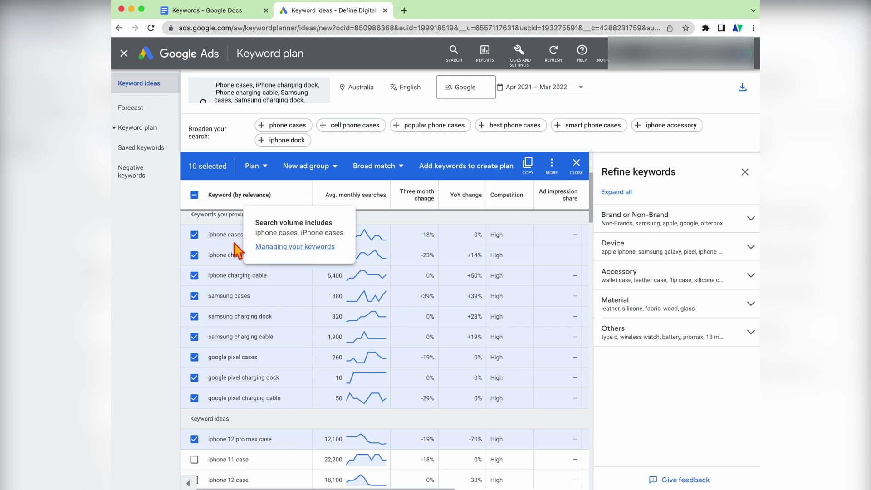
pyautogui.scroll(-5, 262, 335)
pyautogui.scroll(2, 263, 339)
pyautogui.click(195, 293)
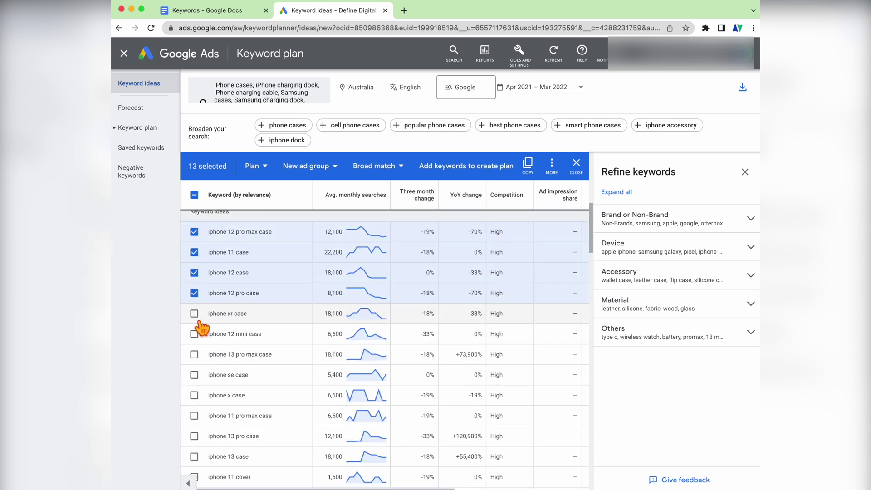
pyautogui.click(194, 314)
pyautogui.click(194, 334)
pyautogui.click(194, 355)
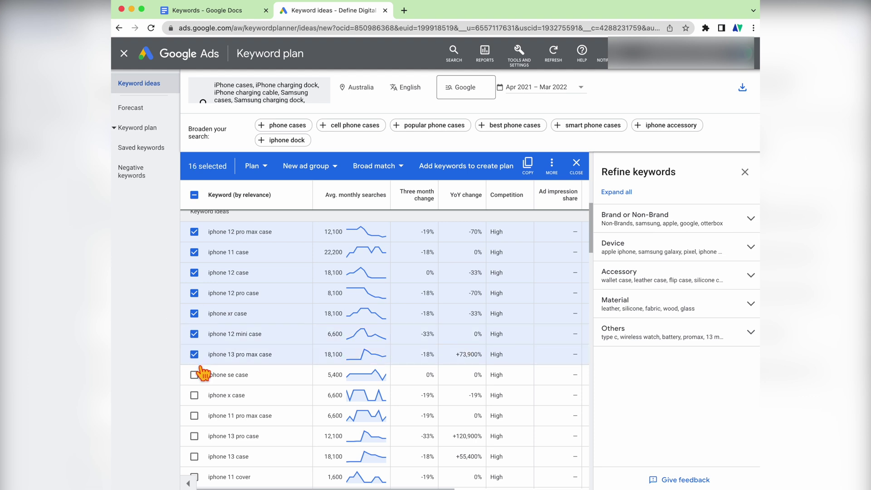
pyautogui.click(194, 375)
# - Review the 34 selected keywords and start a new ad group for them
pyautogui.scroll(6, 190, 354)
pyautogui.scroll(-2, 218, 354)
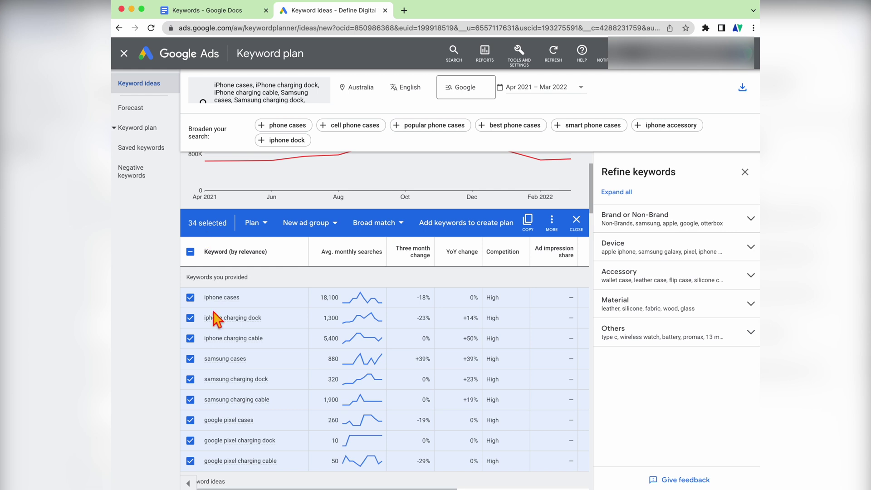
pyautogui.scroll(3, 217, 320)
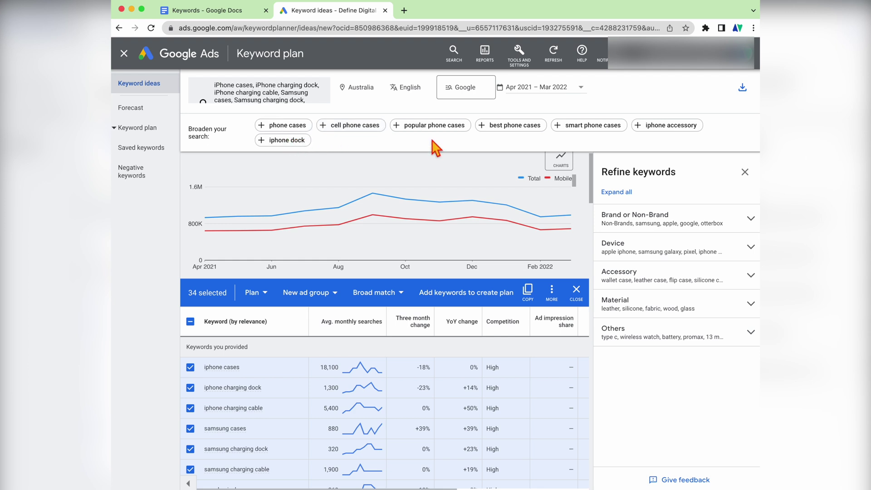
pyautogui.moveTo(322, 222)
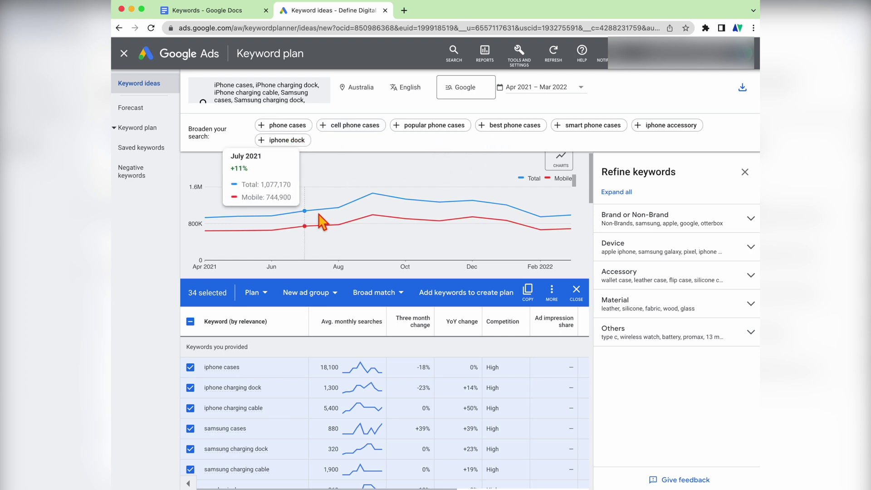
pyautogui.scroll(-5, 279, 316)
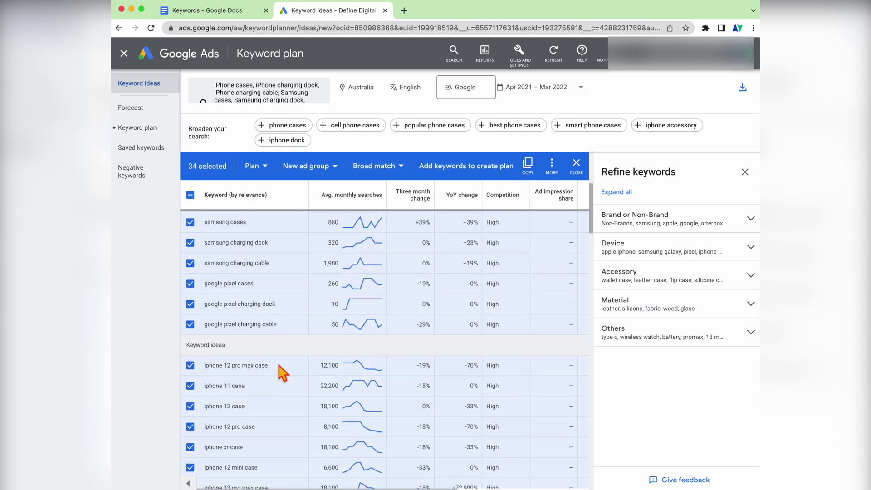
pyautogui.scroll(5, 295, 345)
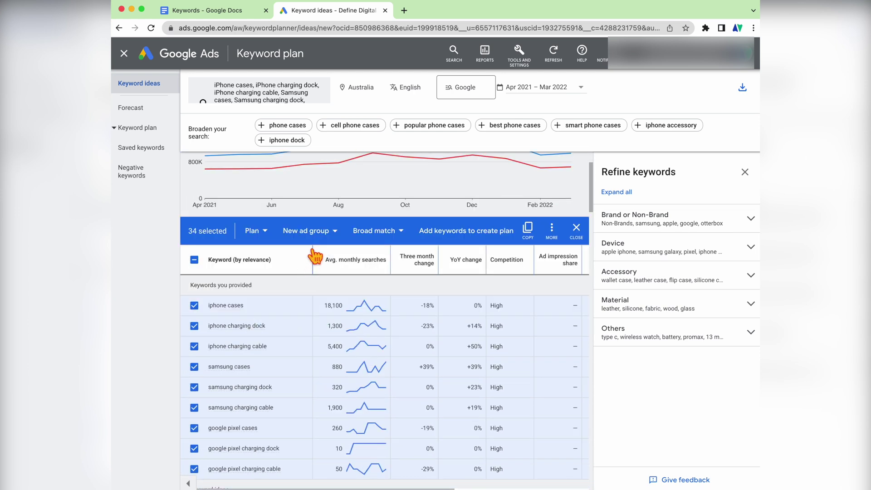
pyautogui.click(321, 232)
# - Name the ad group 'Phone', add the 34 keywords, and view the plan forecast
pyautogui.write('Phone')
pyautogui.press('Return')
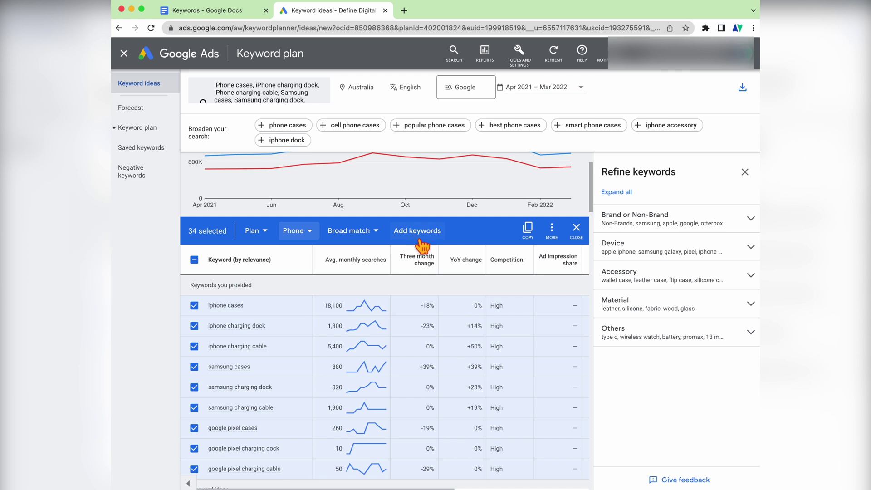
pyautogui.click(418, 239)
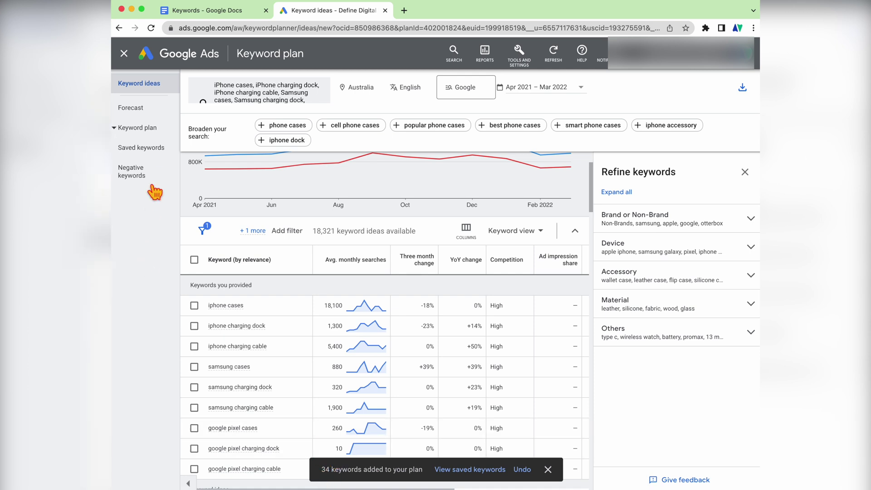
pyautogui.click(144, 120)
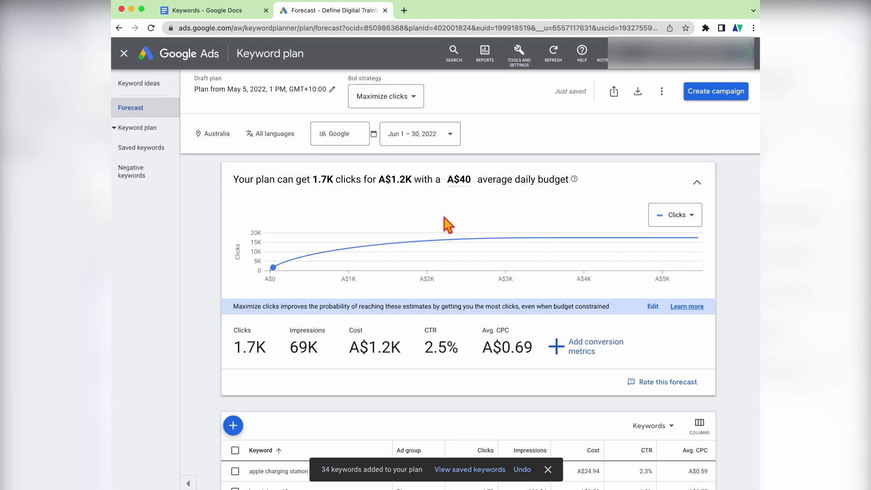
# - Change the average daily budget to A$50, then set it to A$20
pyautogui.click(461, 180)
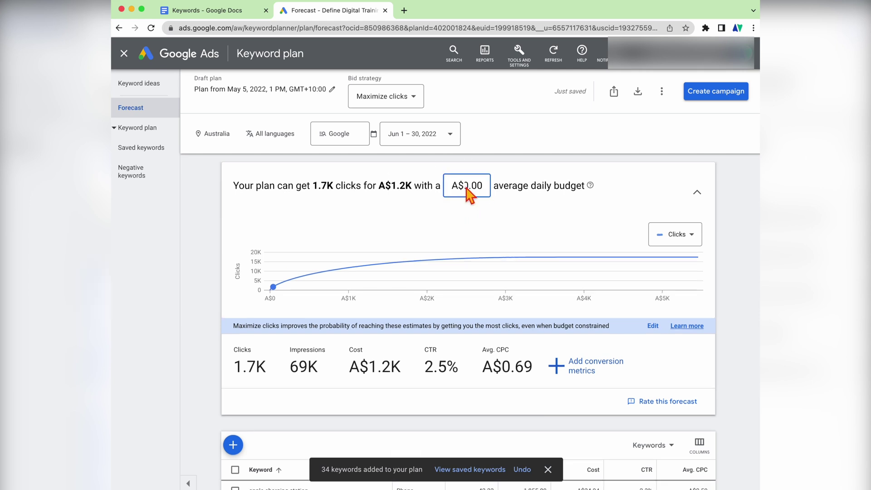
pyautogui.write('5')
pyautogui.click(463, 223)
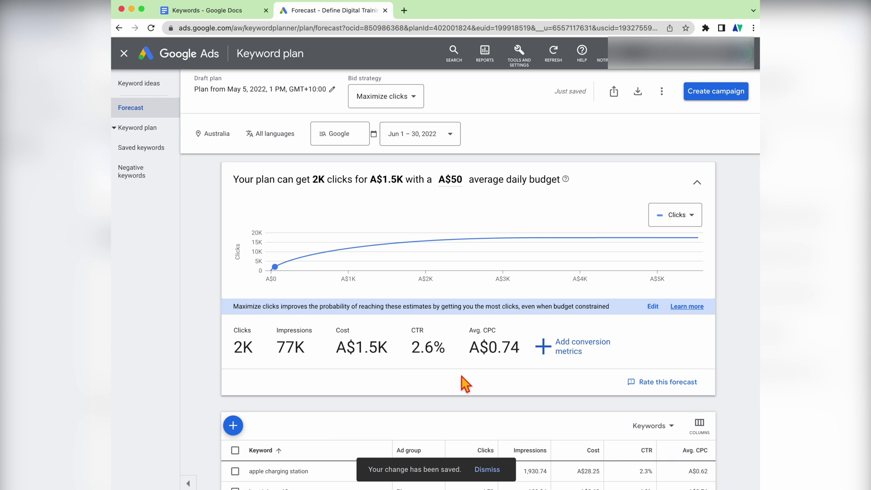
pyautogui.click(456, 181)
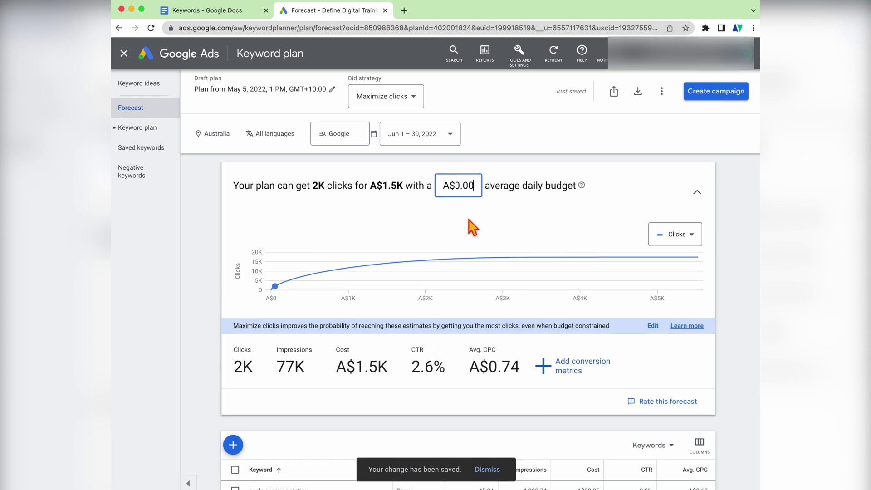
pyautogui.doubleClick(462, 192)
pyautogui.write('20')
pyautogui.press('Return')
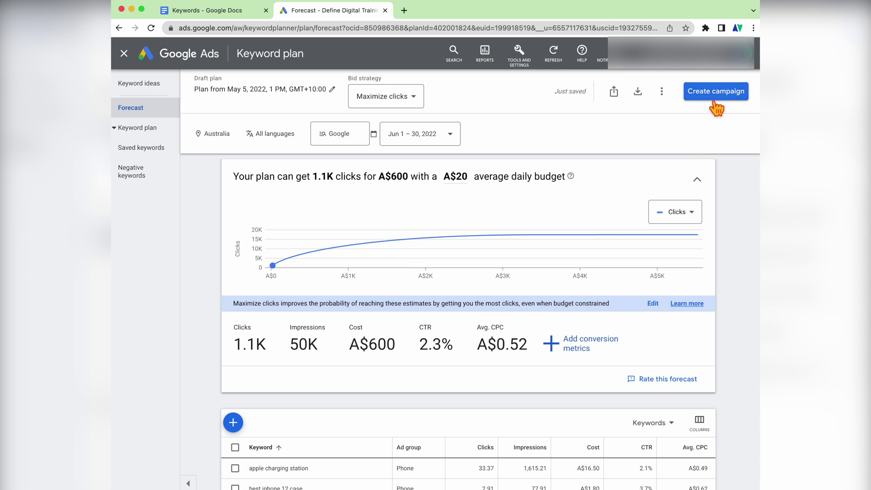
# - Bring up the forecast download menu with .csv and Google Sheets options
pyautogui.click(638, 92)
pyautogui.click(623, 124)
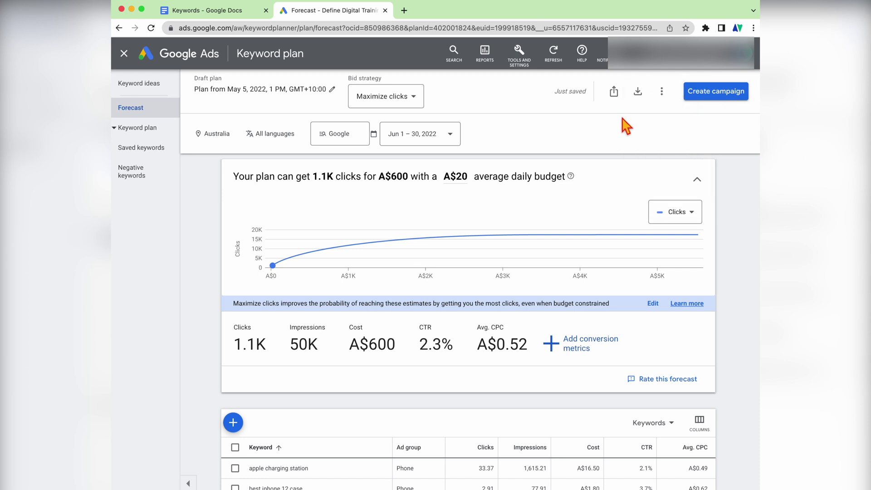
pyautogui.click(644, 102)
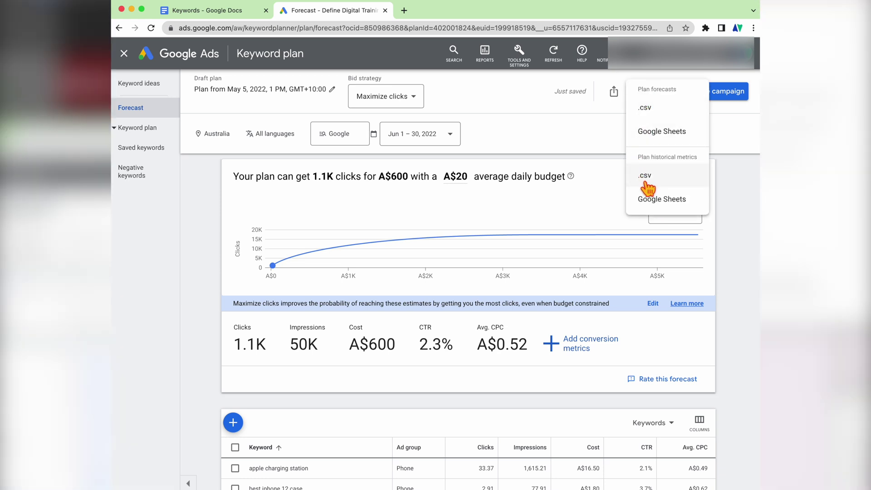